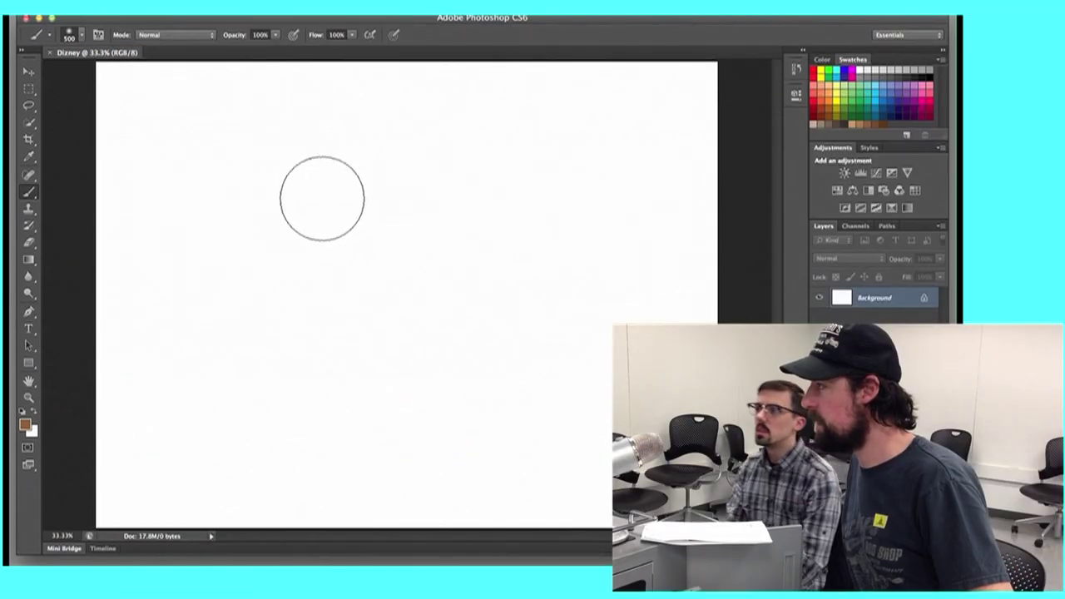
Paint four soft brown blobs with the 500 px brush, upper left, upper right, lower right, lower left.
mouse_move(328, 202)
mouse_down()
mouse_move(309, 219)
mouse_move(298, 202)
mouse_move(333, 214)
mouse_move(326, 231)
mouse_up()
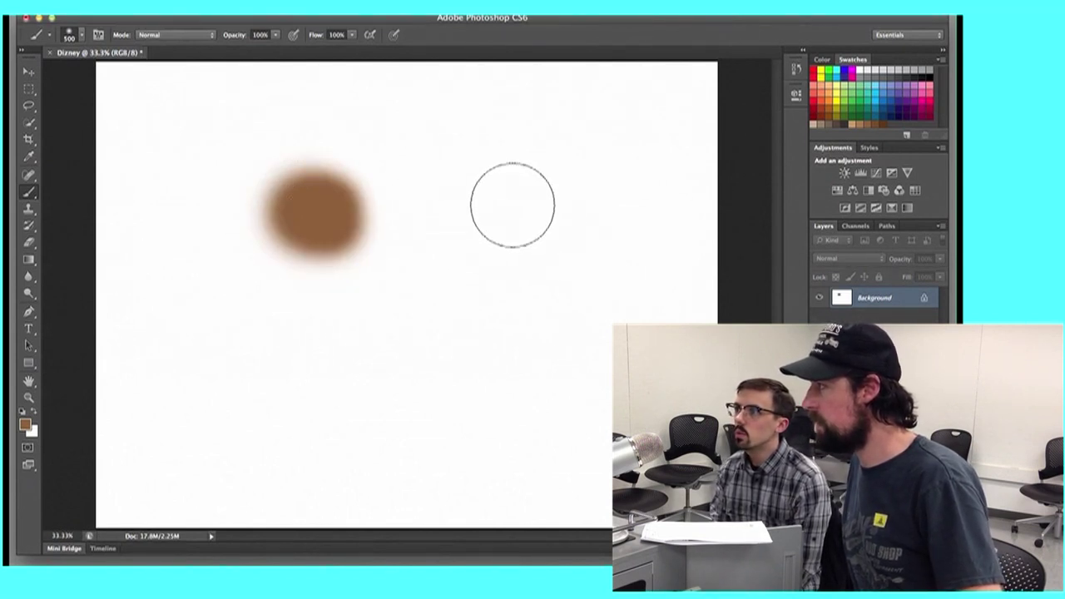
mouse_move(511, 202)
mouse_down()
mouse_move(487, 209)
mouse_move(499, 200)
mouse_move(488, 222)
mouse_up()
mouse_move(511, 352)
mouse_down()
mouse_move(475, 379)
mouse_move(511, 373)
mouse_move(528, 404)
mouse_move(507, 374)
mouse_move(499, 379)
mouse_up()
mouse_move(304, 347)
mouse_down()
mouse_move(333, 352)
mouse_move(297, 375)
mouse_move(317, 383)
mouse_move(357, 369)
mouse_move(325, 391)
mouse_move(387, 350)
mouse_up()
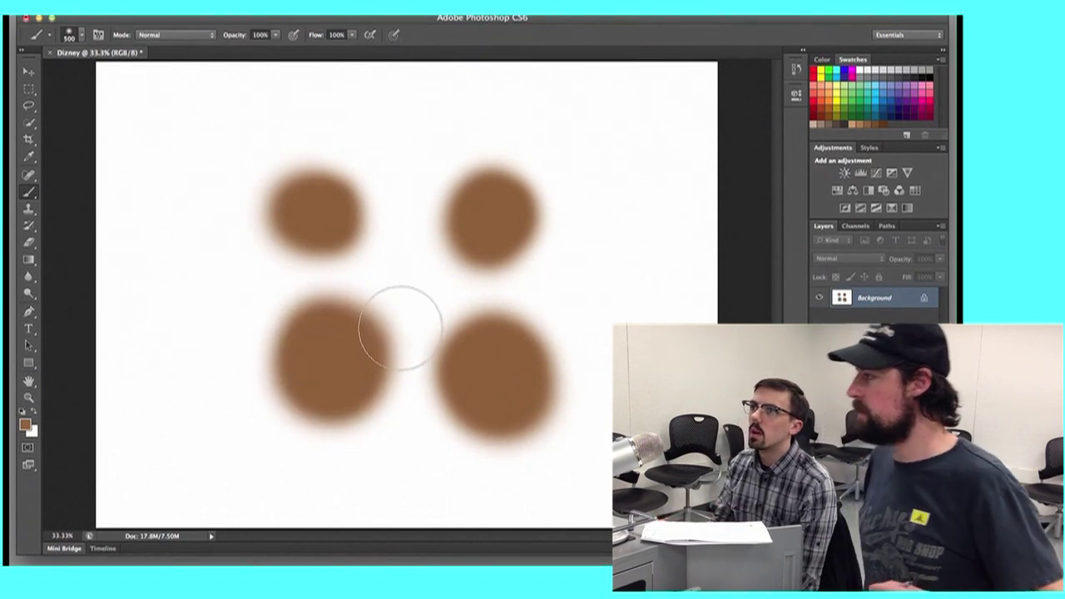
Set the brush to 19 px size and 100% hardness, with black as the foreground colour.
click(75, 35)
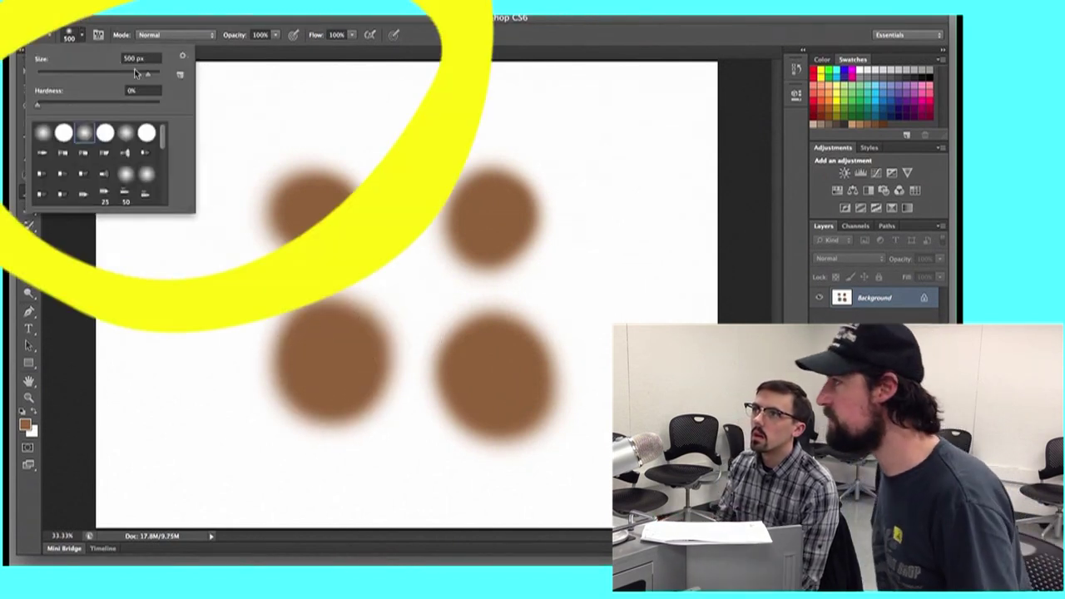
drag(136, 73, 131, 76)
drag(64, 77, 49, 76)
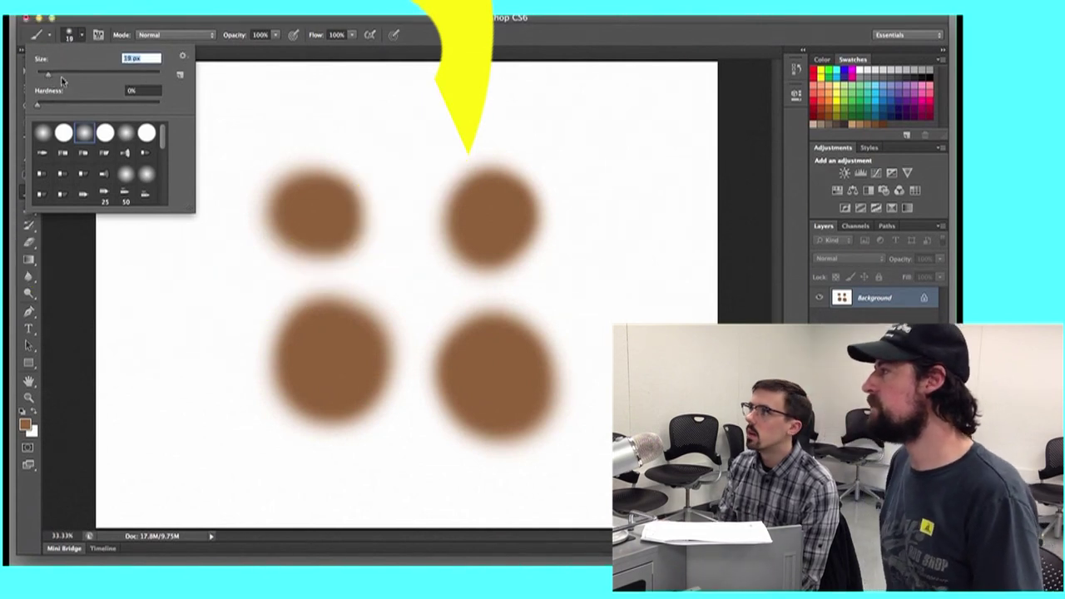
click(82, 36)
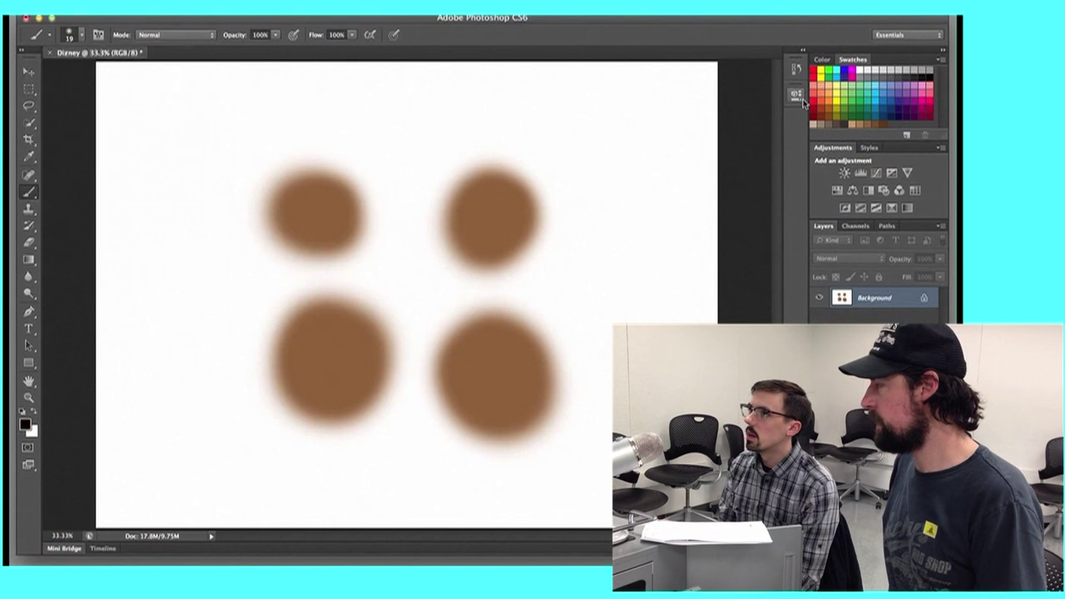
click(83, 36)
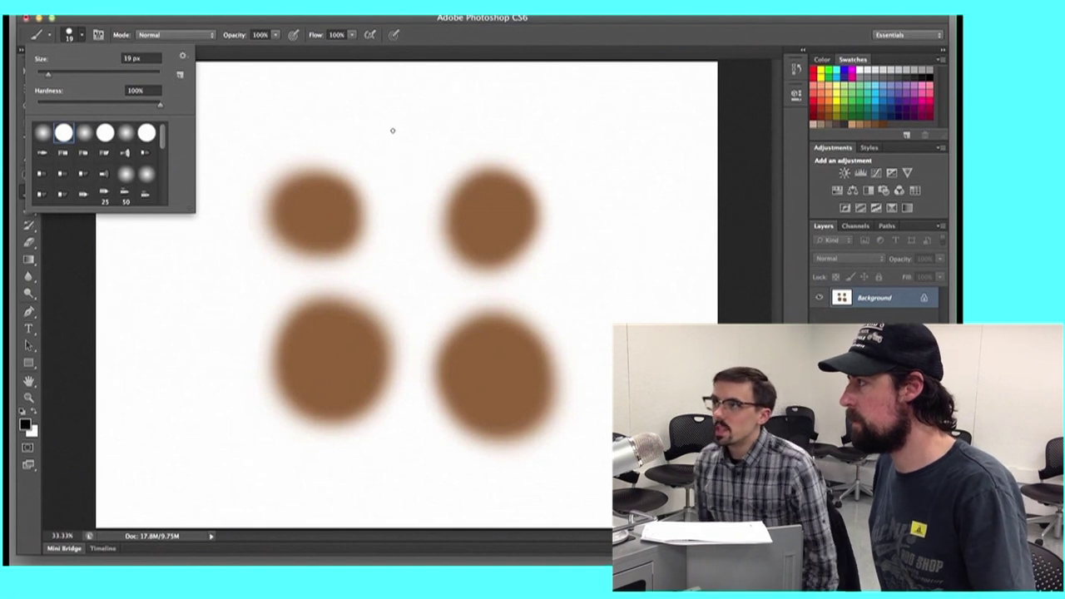
click(290, 90)
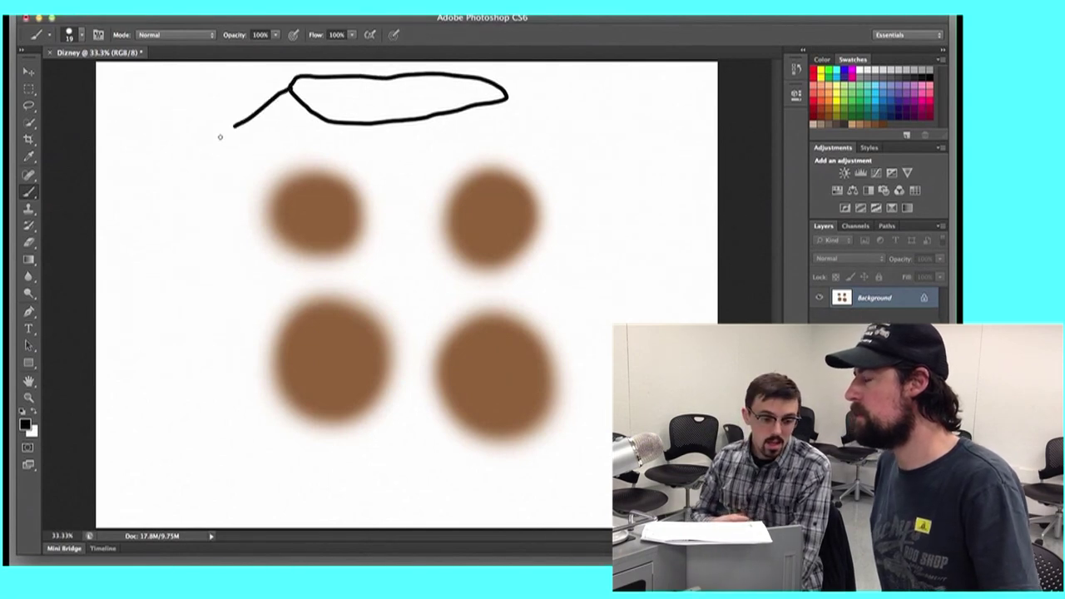
Sketch a black collar edge and left sleeve, then undo those strokes.
drag(221, 136, 124, 262)
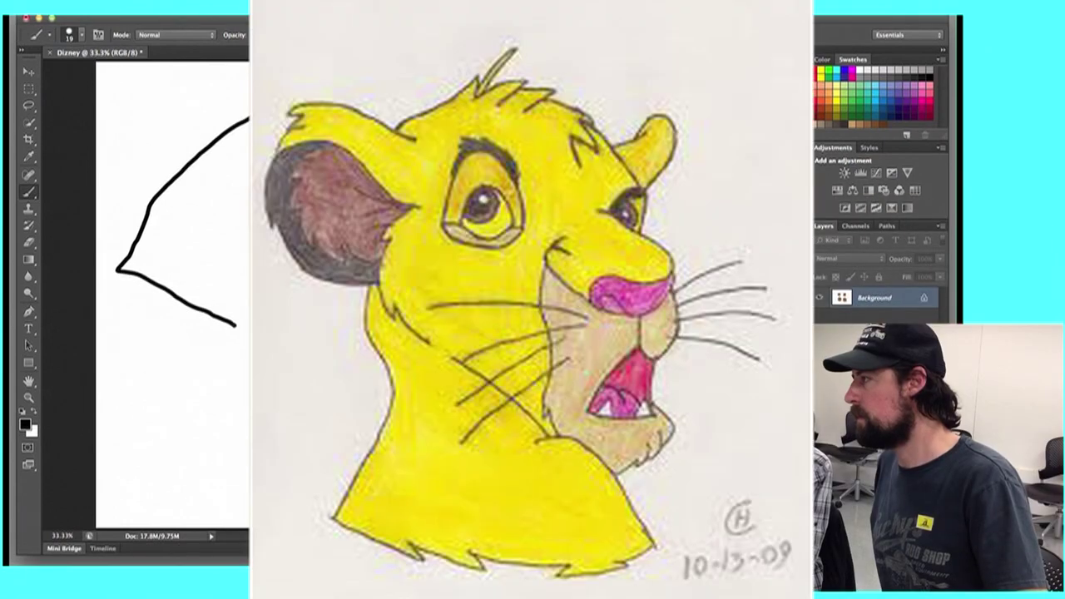
mouse_move(124, 262)
mouse_down()
mouse_move(266, 267)
mouse_move(274, 232)
mouse_up()
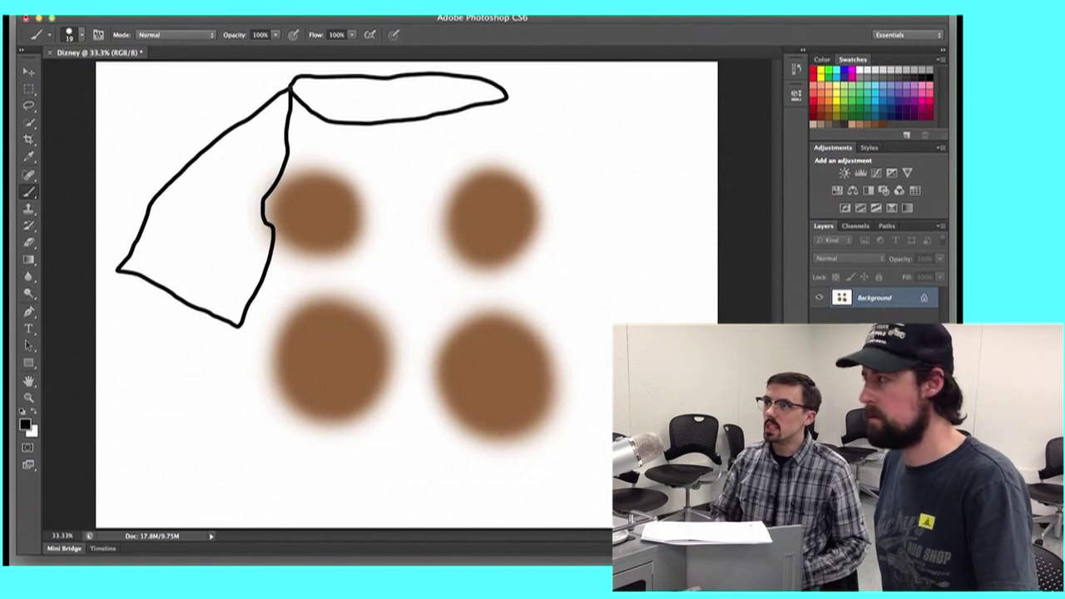
drag(290, 89, 405, 138)
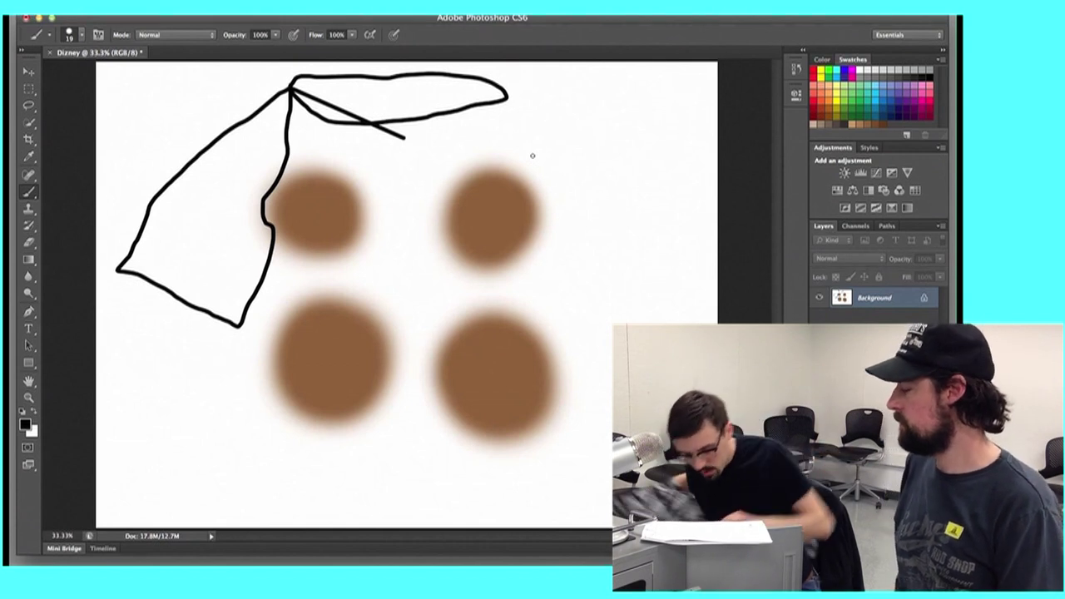
key(ctrl+alt+z)
key(ctrl+alt+z)
key(ctrl+alt+z)
key(ctrl+alt+z)
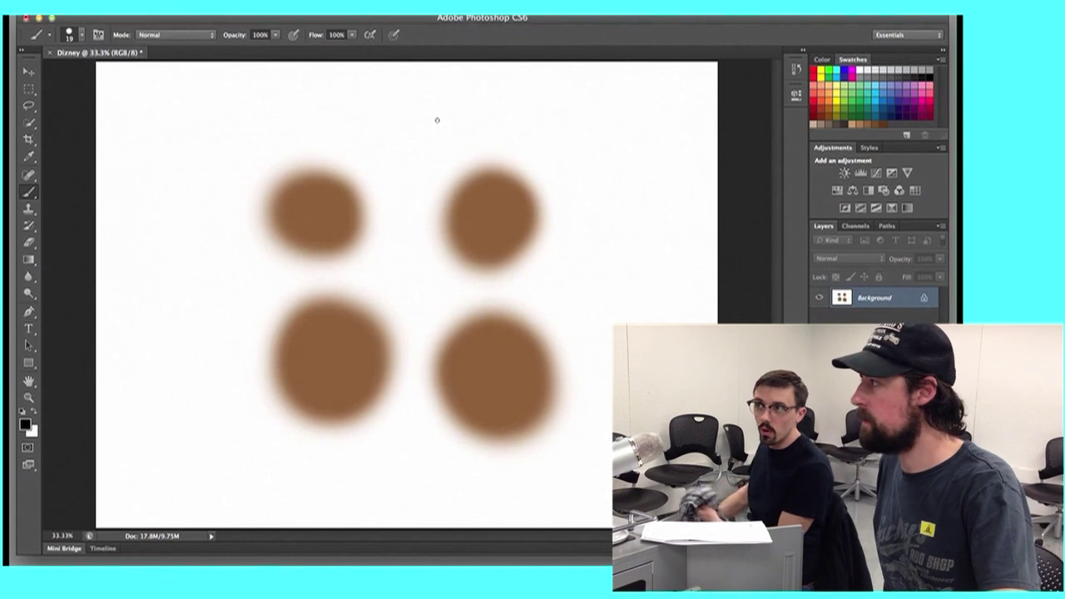
Redraw the shirt's collar, right shoulder and sleeve, and its left and right sides in black.
mouse_move(322, 83)
mouse_down()
mouse_move(469, 91)
mouse_move(375, 109)
mouse_move(261, 95)
mouse_move(316, 83)
mouse_move(256, 110)
mouse_move(361, 130)
mouse_up()
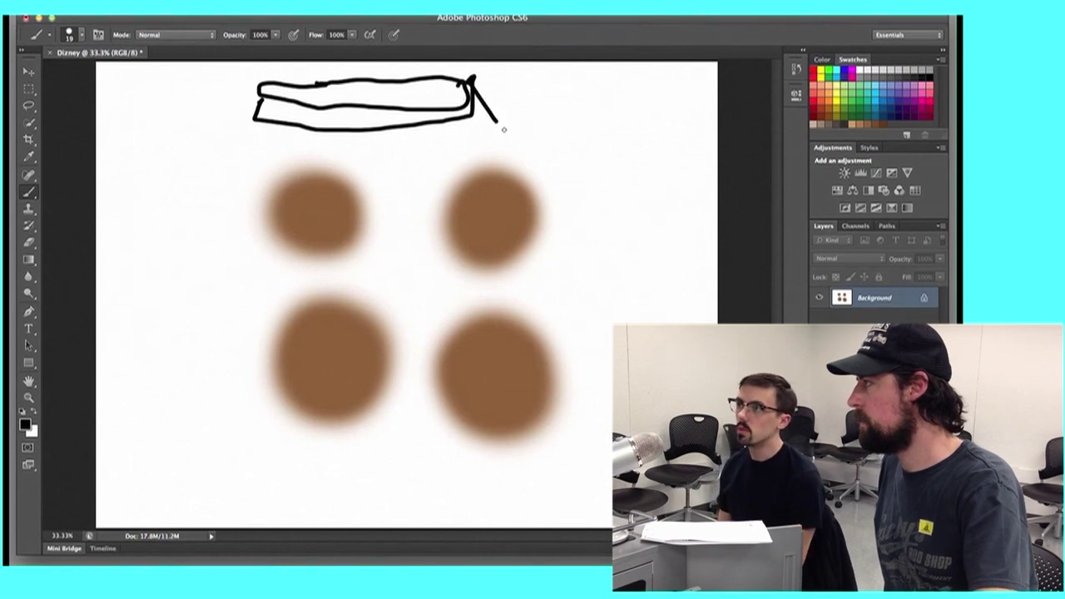
drag(541, 163, 567, 197)
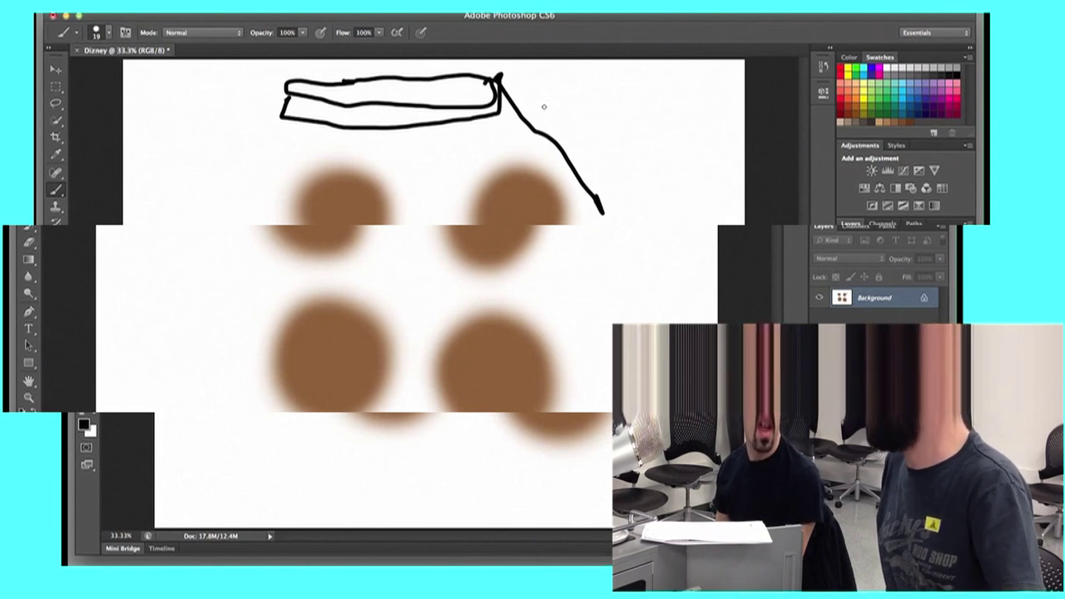
drag(491, 123, 558, 197)
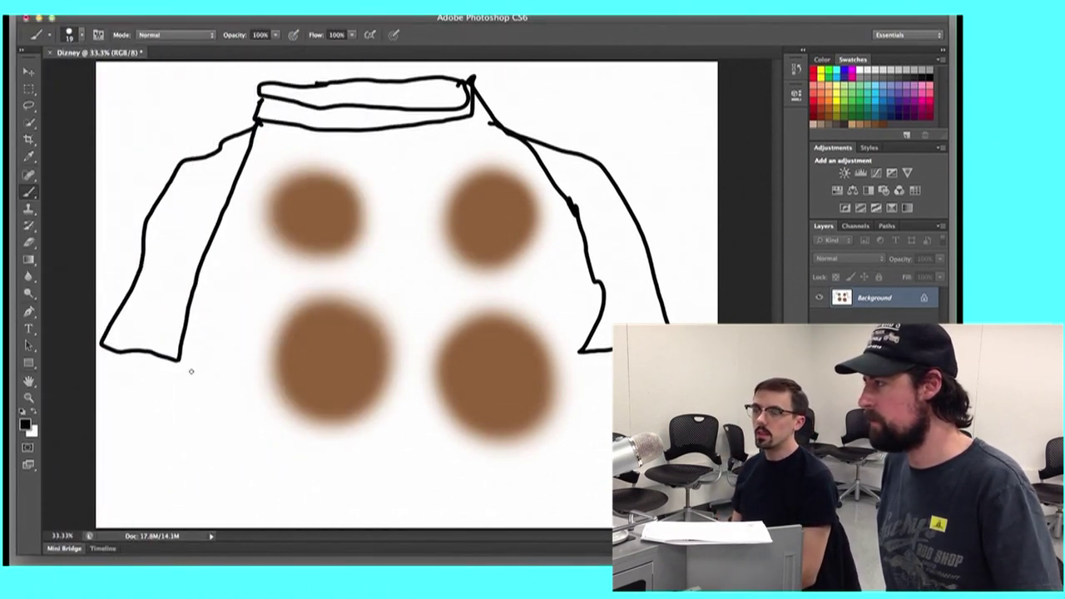
mouse_move(192, 347)
mouse_down()
mouse_move(209, 423)
mouse_move(207, 526)
mouse_up()
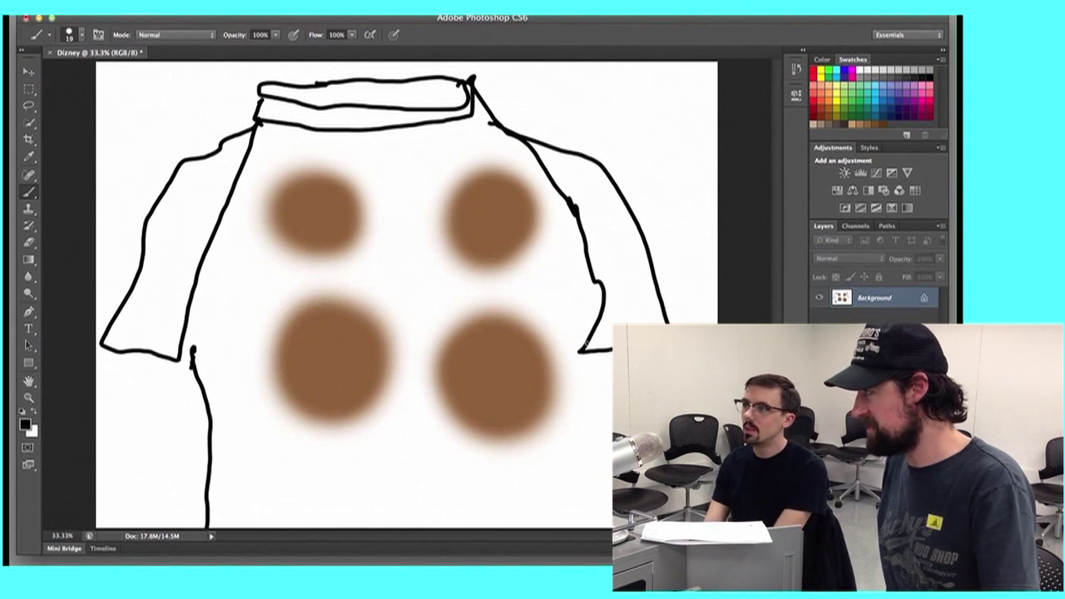
drag(577, 376, 568, 452)
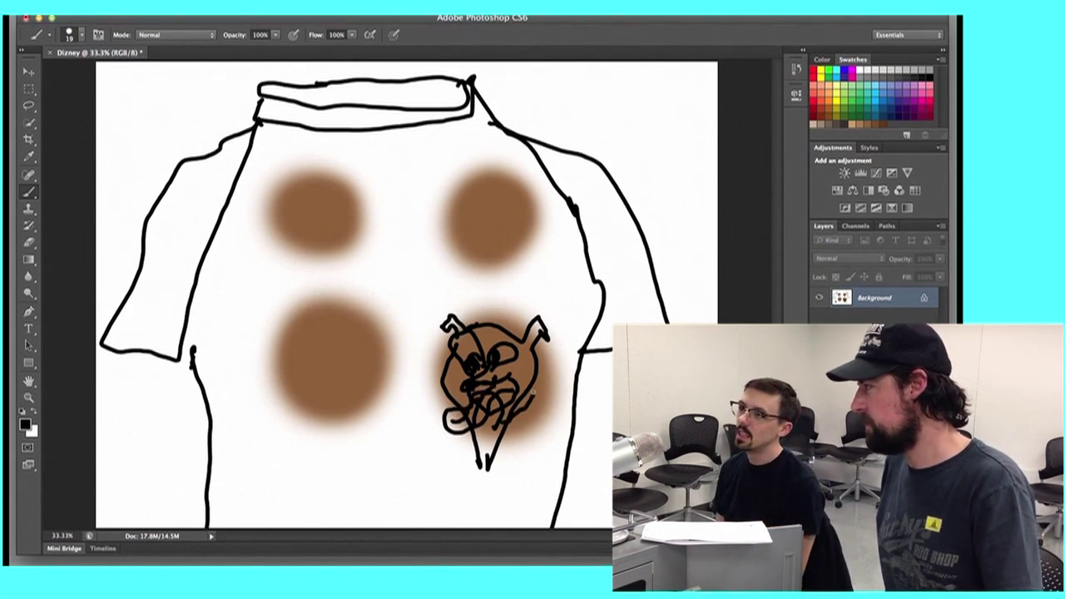
Add strokes below, a small tail, and extra detail to the doodle on the lower-right dot.
drag(493, 433, 503, 494)
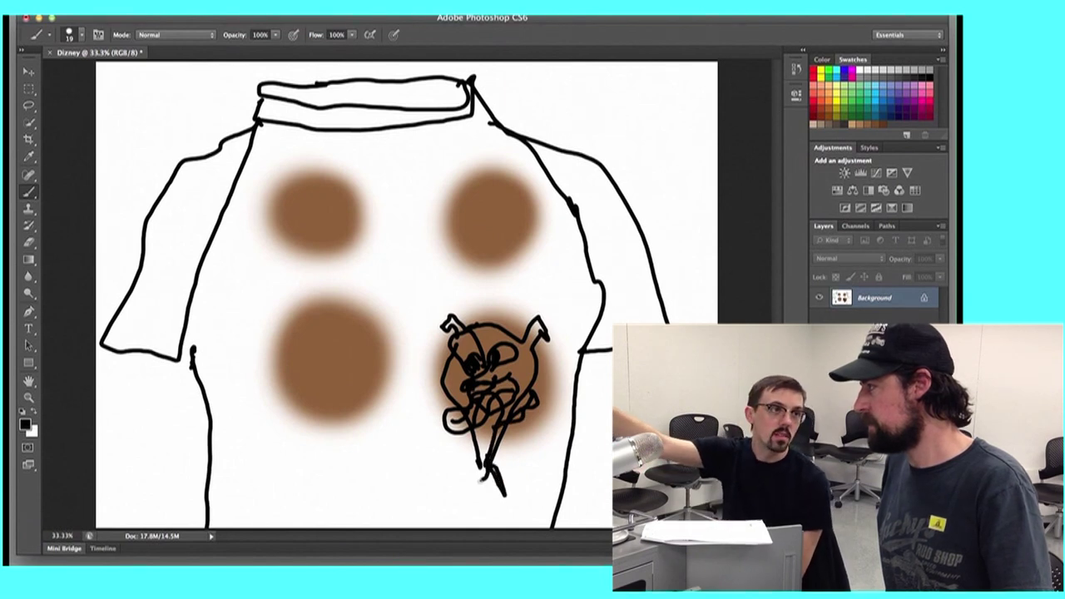
drag(479, 463, 473, 485)
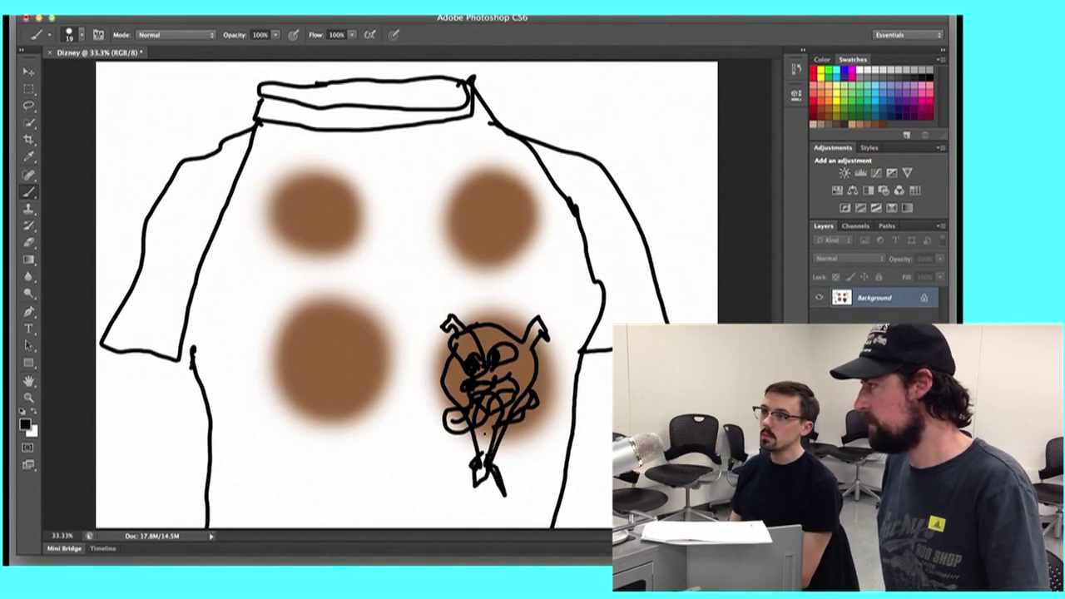
mouse_move(438, 372)
mouse_down()
mouse_move(495, 379)
mouse_move(453, 428)
mouse_move(515, 429)
mouse_move(466, 454)
mouse_move(499, 491)
mouse_move(470, 487)
mouse_move(532, 383)
mouse_up()
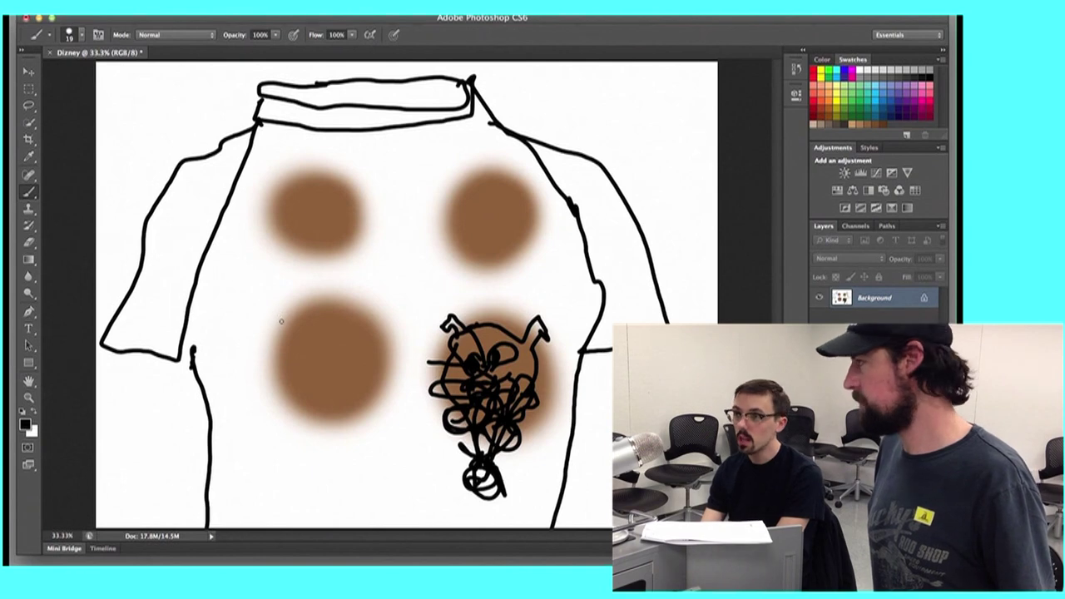
Scribble a looping face with inner details over the lower-left dot, plus a neck line below.
mouse_move(285, 331)
mouse_down()
mouse_move(277, 306)
mouse_move(331, 296)
mouse_move(278, 334)
mouse_up()
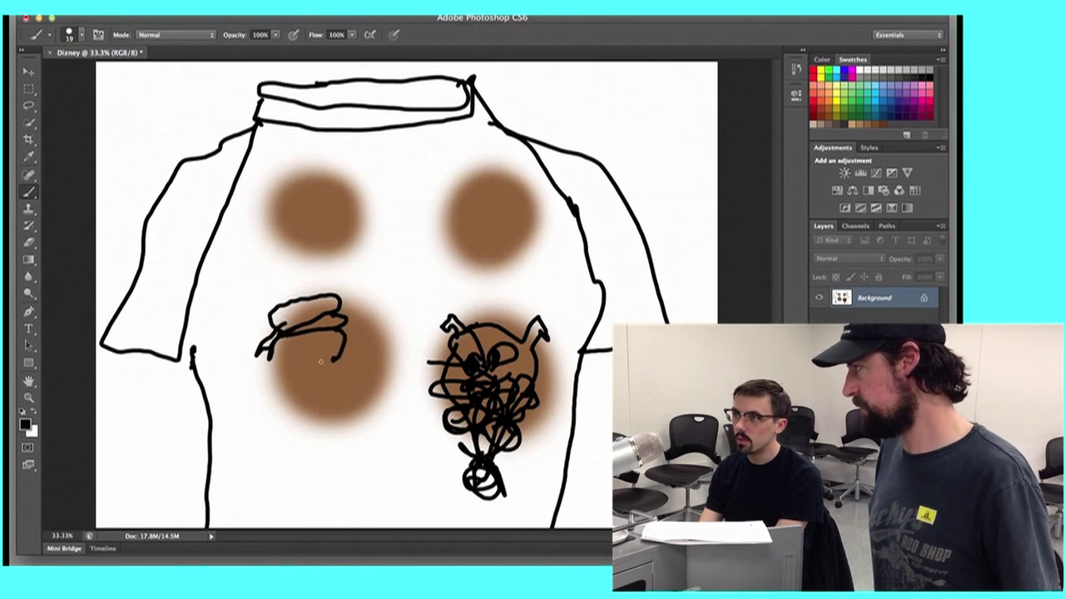
drag(301, 370, 360, 361)
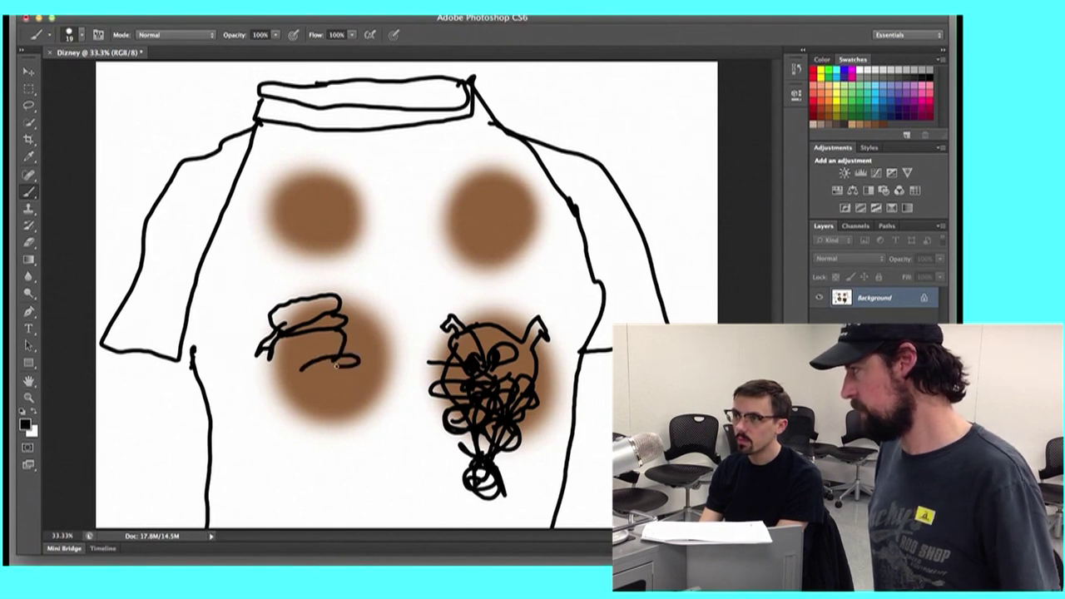
drag(354, 371, 337, 387)
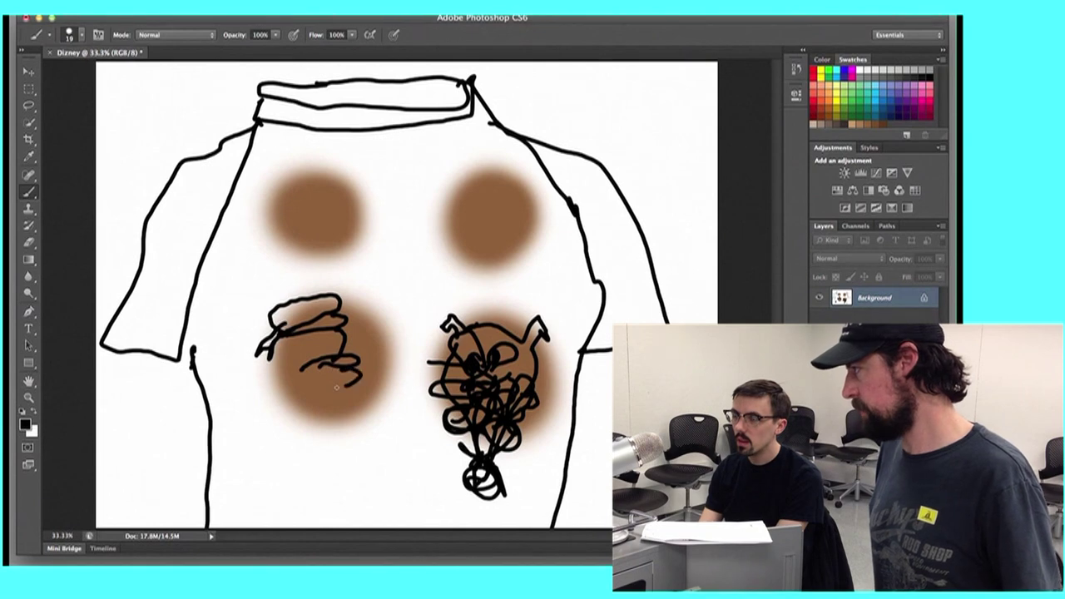
mouse_move(302, 372)
mouse_down()
mouse_move(301, 391)
mouse_move(291, 335)
mouse_up()
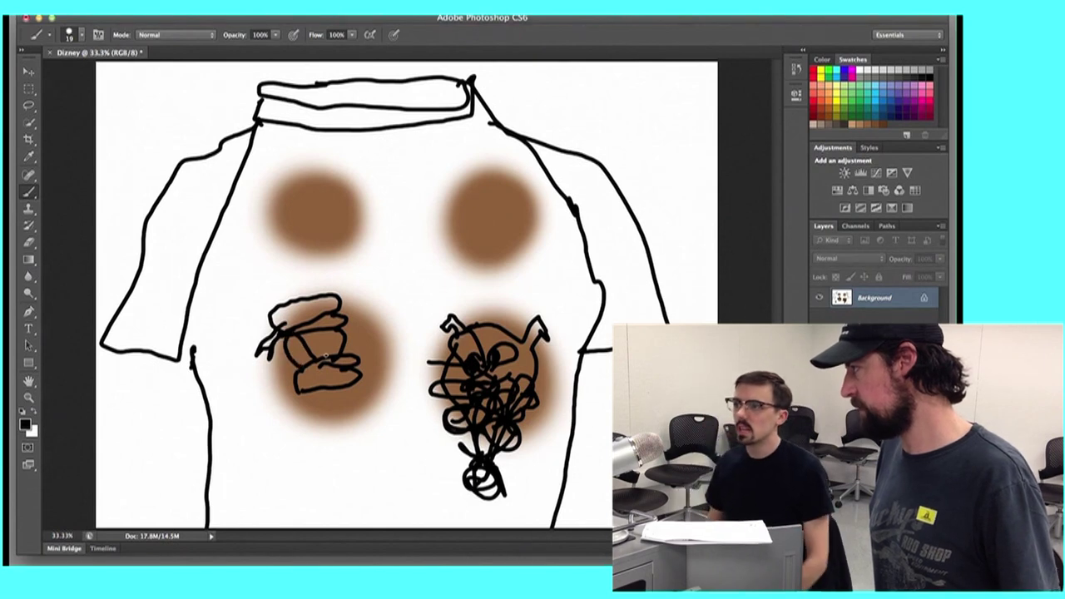
mouse_move(325, 355)
mouse_down()
mouse_move(344, 330)
mouse_move(321, 356)
mouse_up()
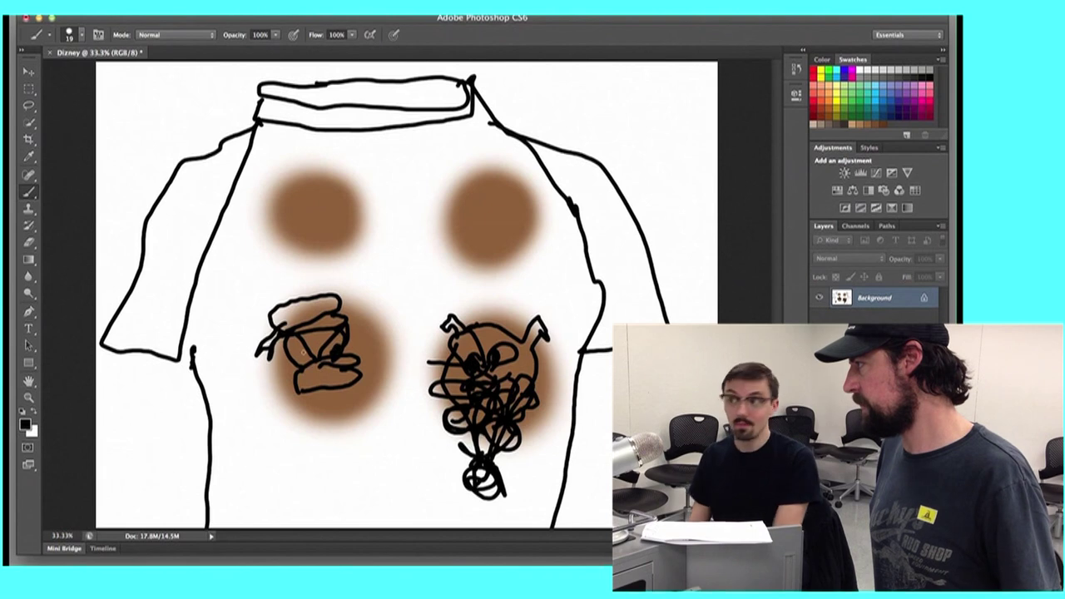
drag(300, 378, 294, 374)
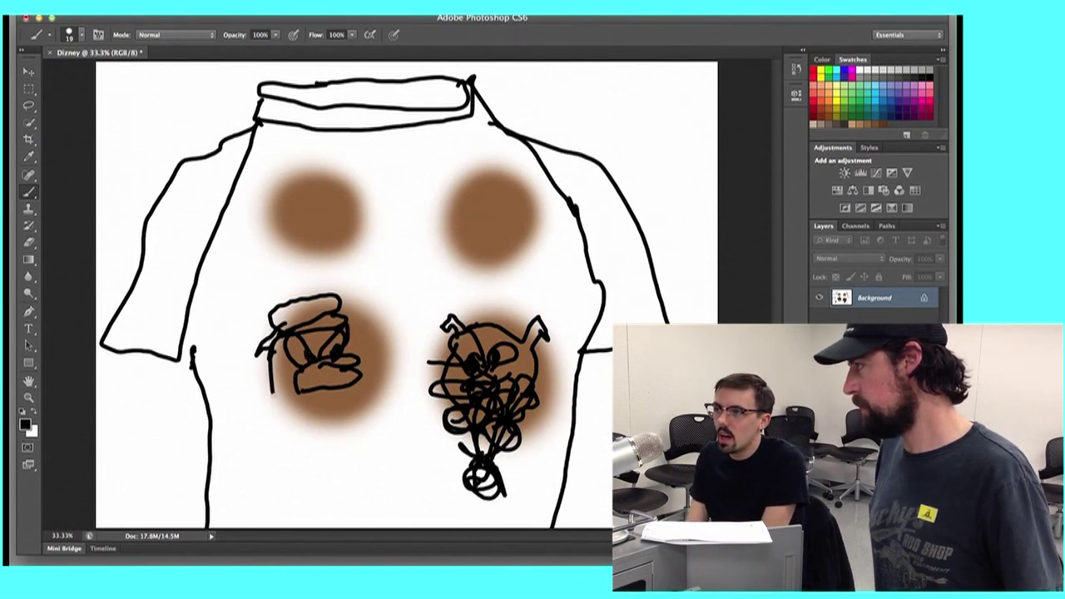
mouse_move(274, 398)
mouse_down()
mouse_move(298, 418)
mouse_move(281, 447)
mouse_move(334, 413)
mouse_up()
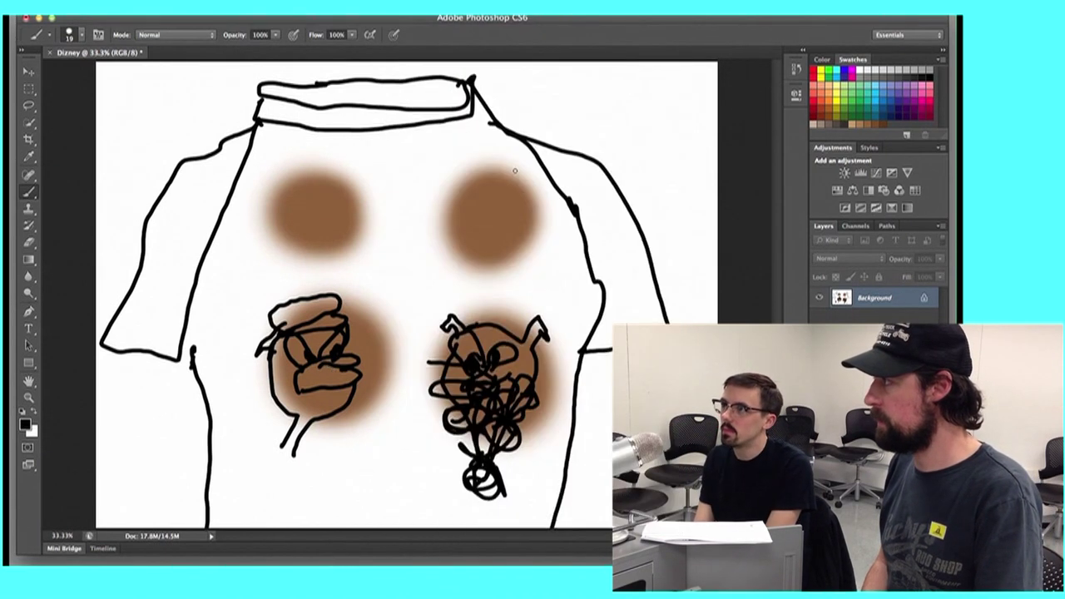
Draw a hand and arm from the right shoulder holding a cigarette.
mouse_move(462, 149)
mouse_down()
mouse_move(504, 131)
mouse_move(491, 163)
mouse_up()
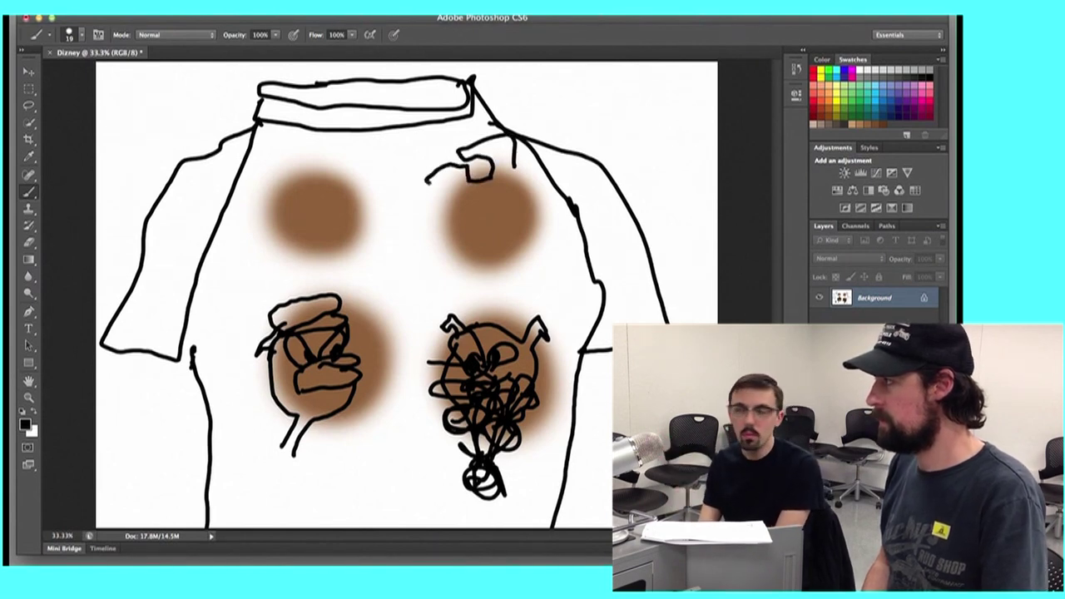
drag(426, 180, 464, 185)
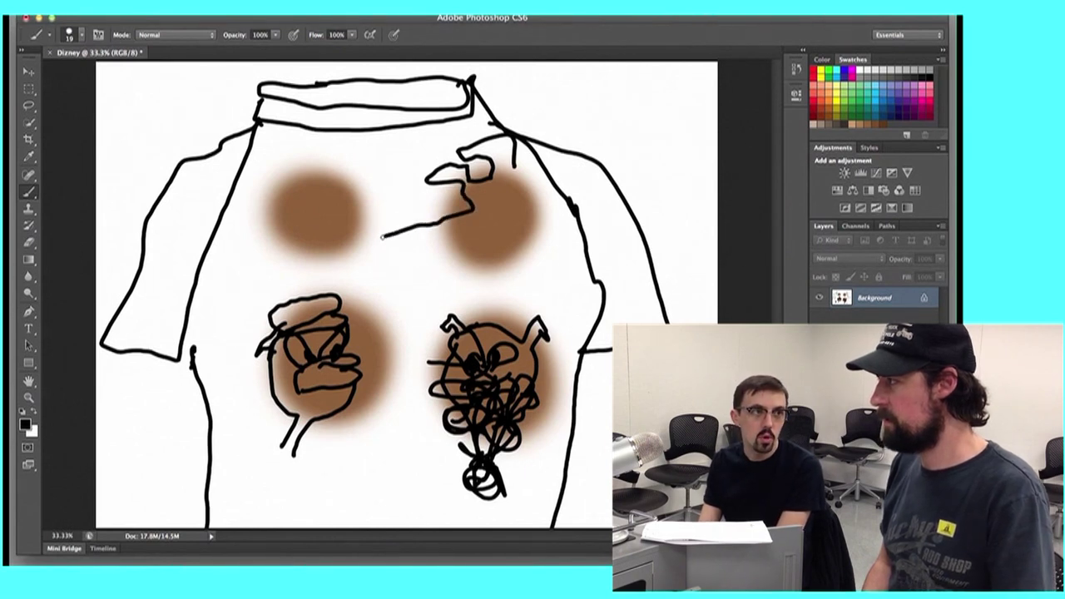
drag(439, 240, 474, 233)
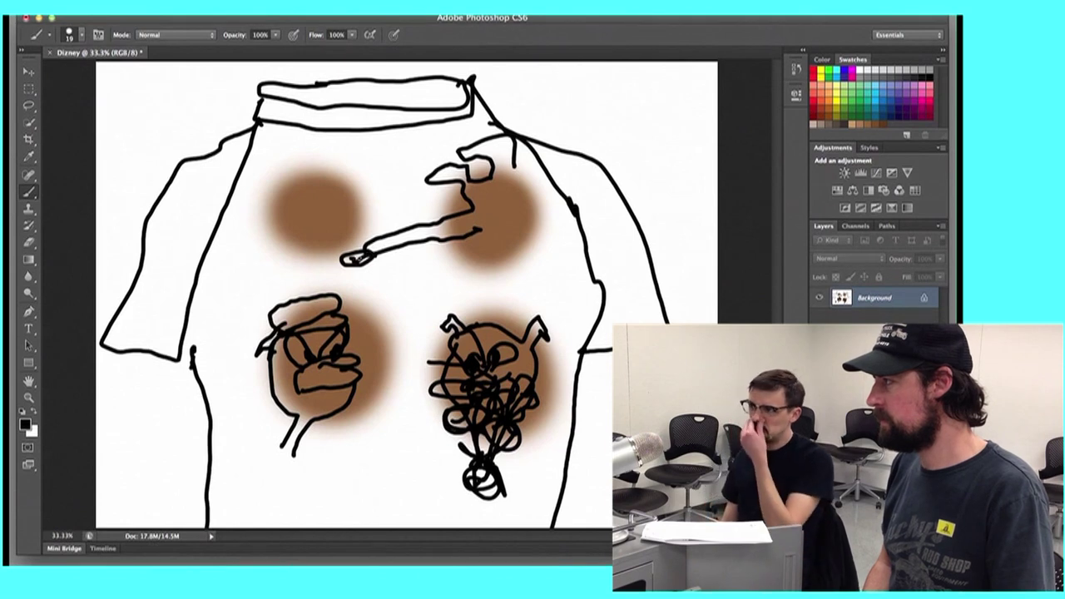
drag(350, 258, 363, 261)
mouse_move(477, 230)
mouse_down()
mouse_move(519, 236)
mouse_move(530, 218)
mouse_up()
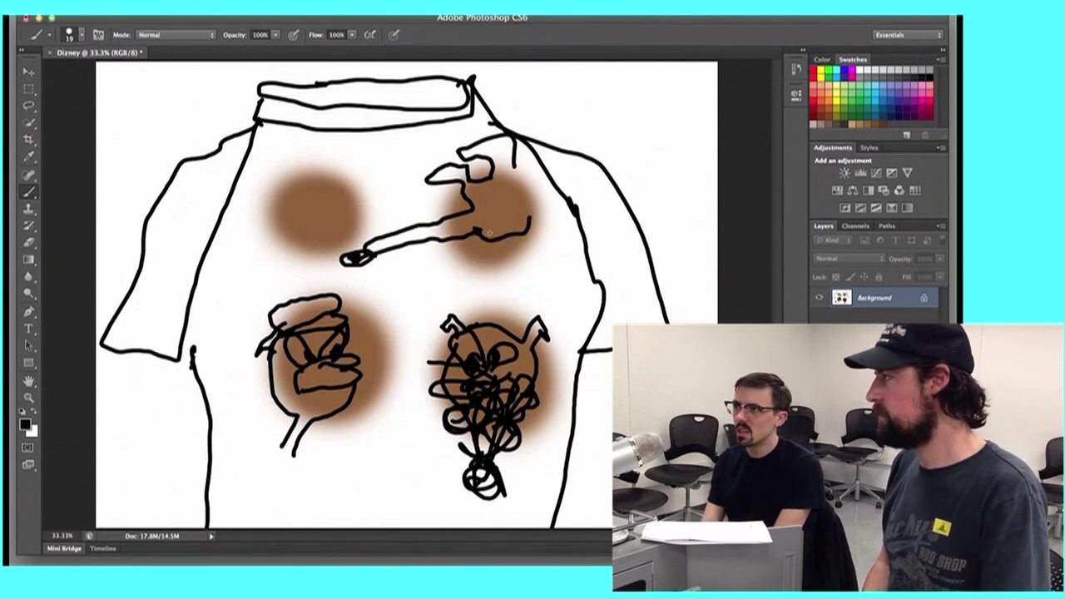
Add two short lines under the arm, a curly face feature, cigarette dabs and a whisker.
drag(516, 248, 523, 285)
drag(531, 239, 532, 283)
drag(512, 203, 481, 202)
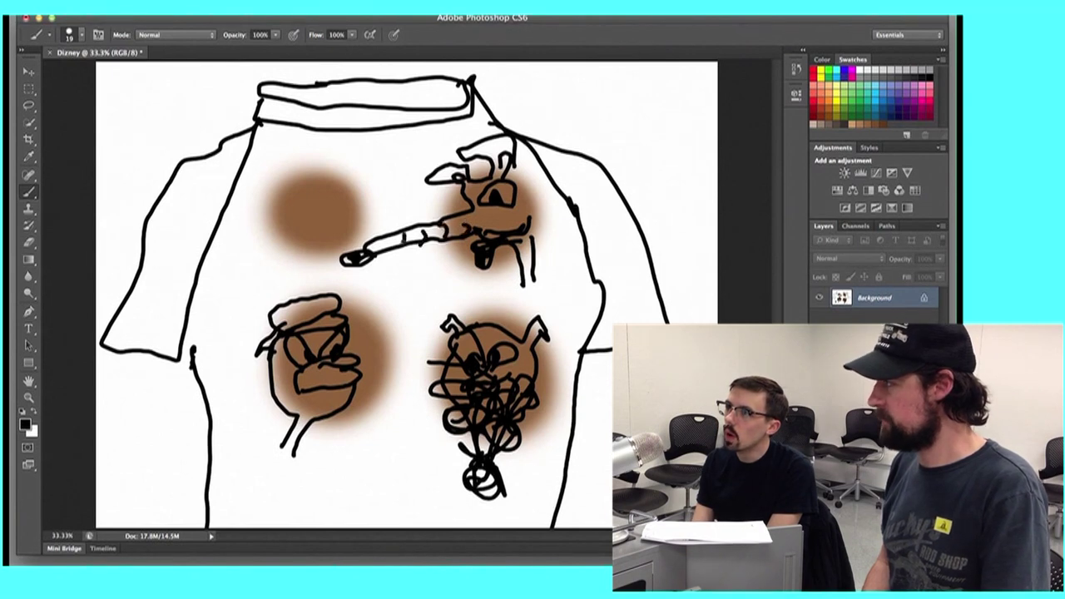
drag(371, 247, 391, 238)
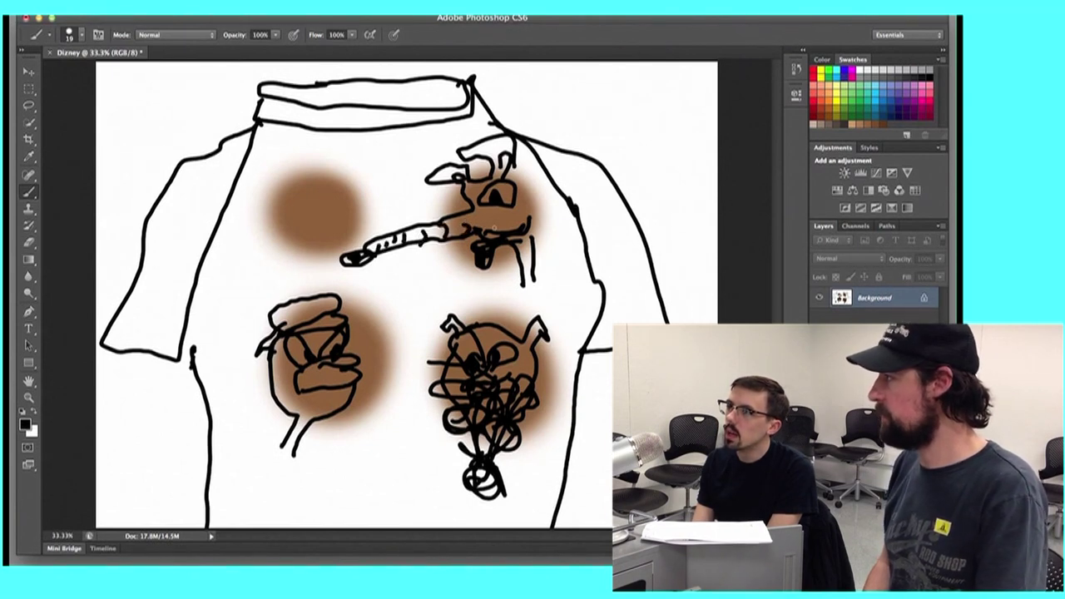
mouse_move(572, 263)
mouse_down()
mouse_move(537, 235)
mouse_move(510, 271)
mouse_up()
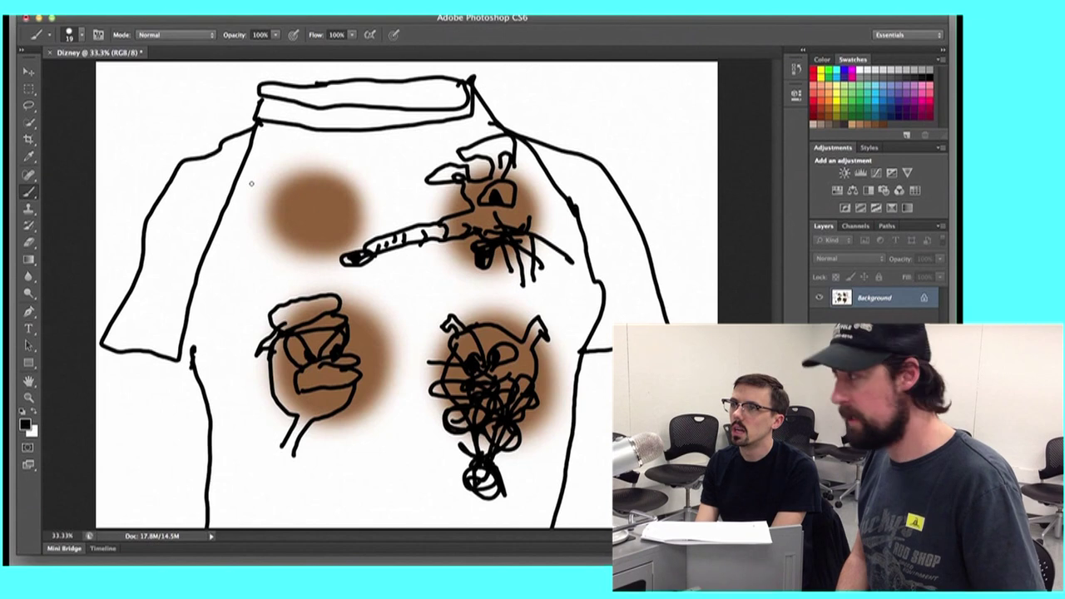
Scribble a 3-shaped outline, pointed ears, side strokes and a rightward line over the upper-left dot.
drag(289, 151, 307, 153)
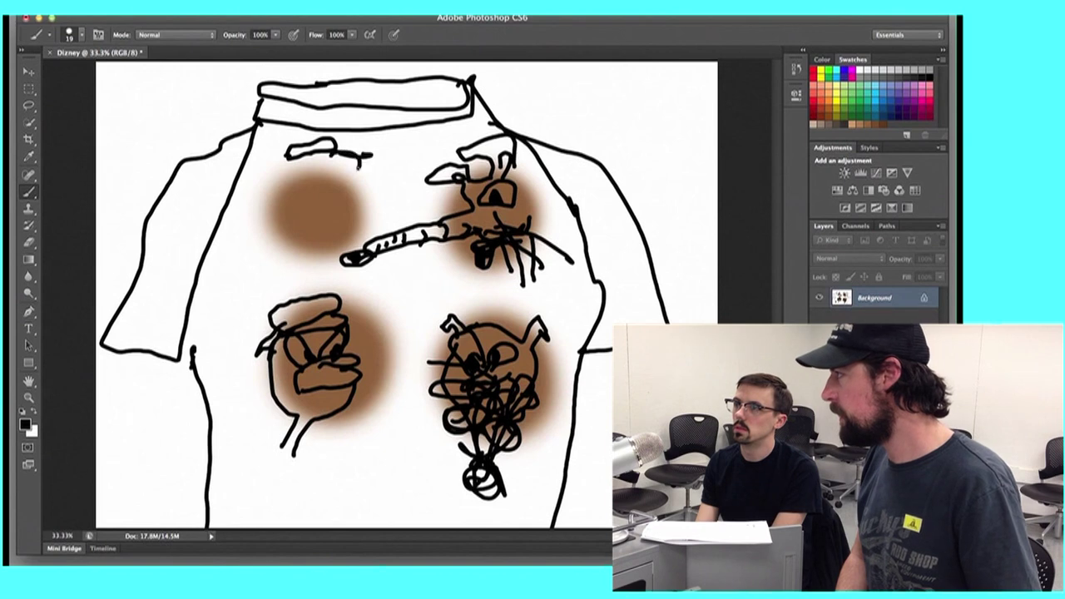
mouse_move(362, 189)
mouse_down()
mouse_move(372, 208)
mouse_move(295, 237)
mouse_move(330, 270)
mouse_up()
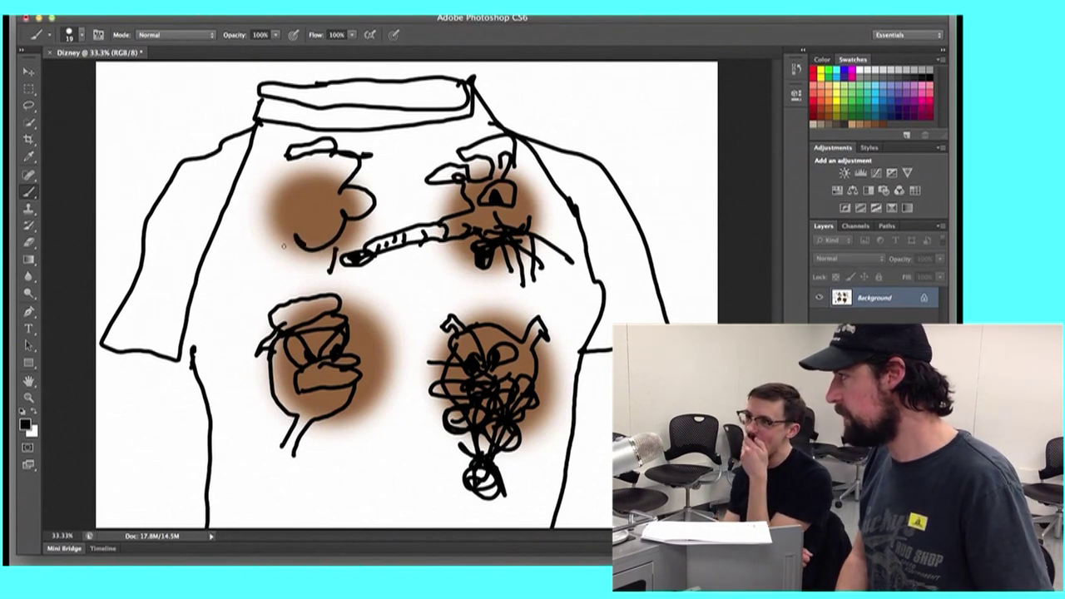
mouse_move(287, 244)
mouse_down()
mouse_move(279, 275)
mouse_move(312, 272)
mouse_move(300, 274)
mouse_move(298, 300)
mouse_move(315, 297)
mouse_up()
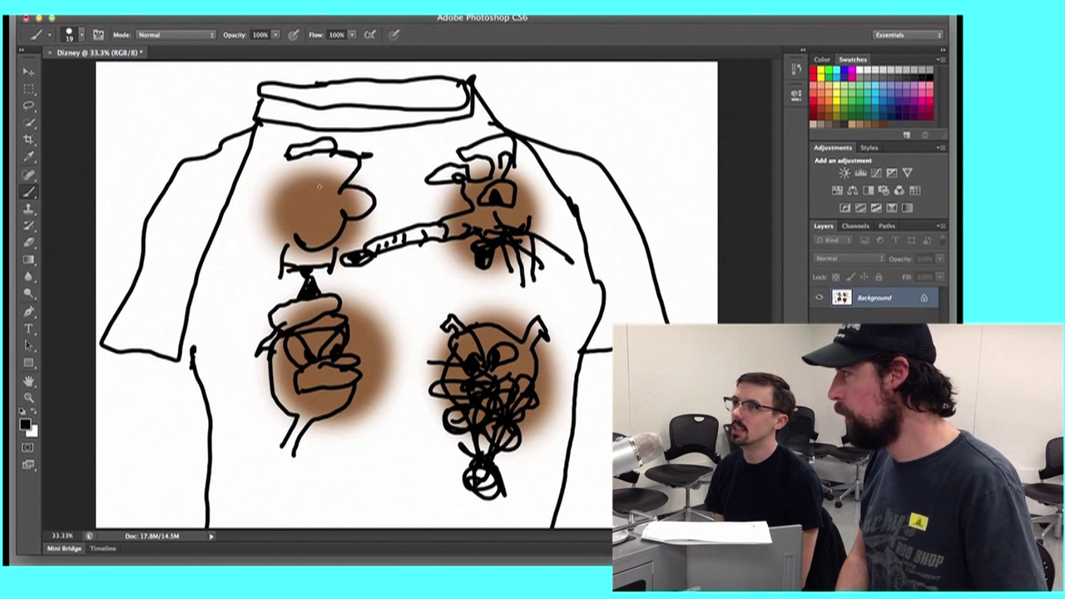
mouse_move(320, 192)
mouse_down()
mouse_move(293, 155)
mouse_move(312, 200)
mouse_move(348, 170)
mouse_move(327, 203)
mouse_move(334, 192)
mouse_up()
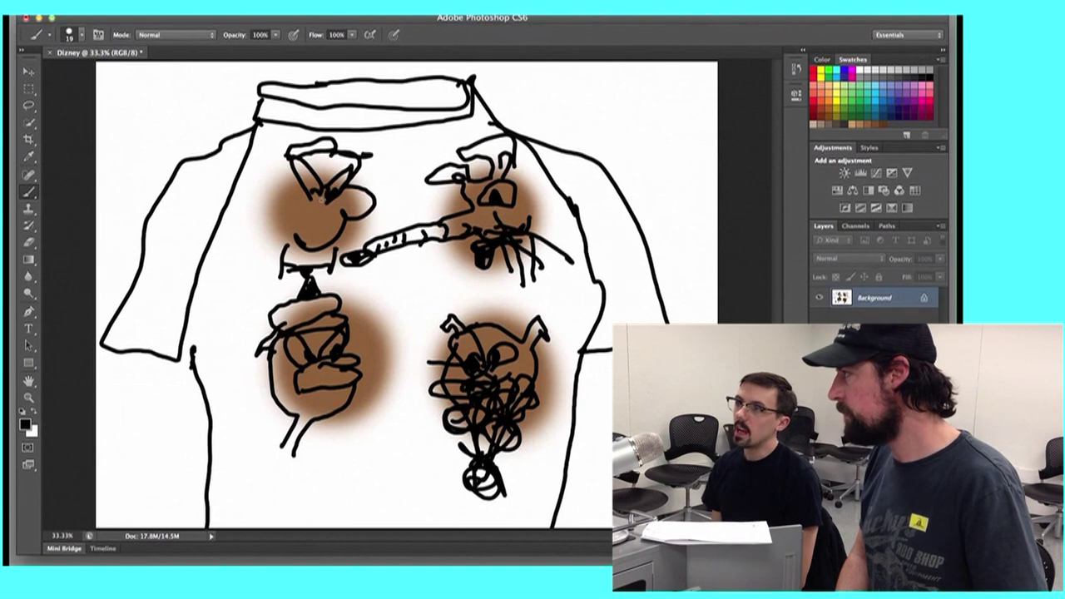
mouse_move(358, 198)
mouse_down()
mouse_move(400, 188)
mouse_move(376, 200)
mouse_move(395, 200)
mouse_up()
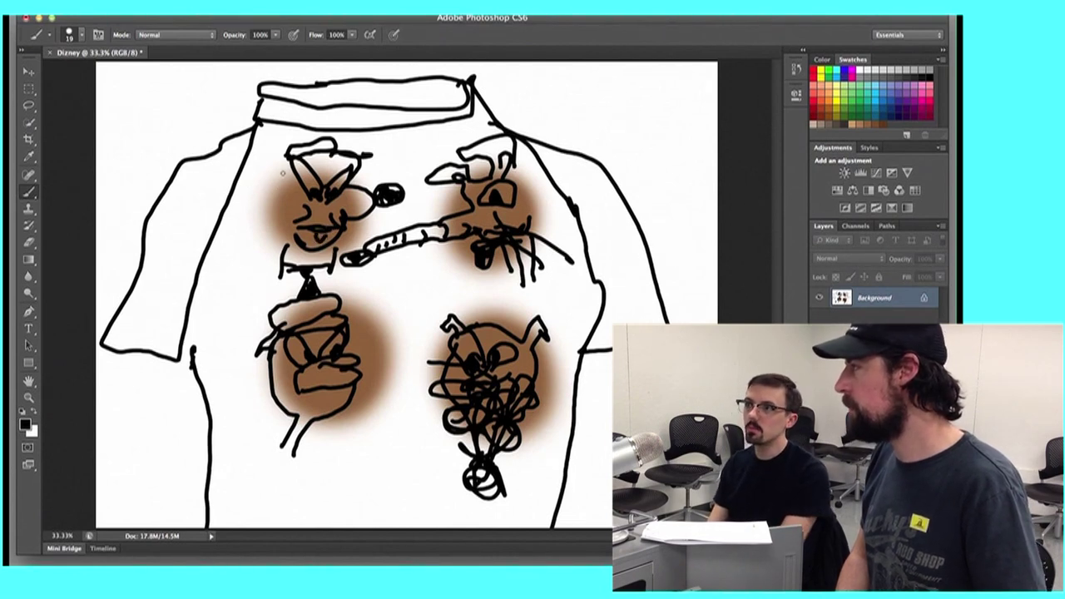
drag(286, 172, 276, 218)
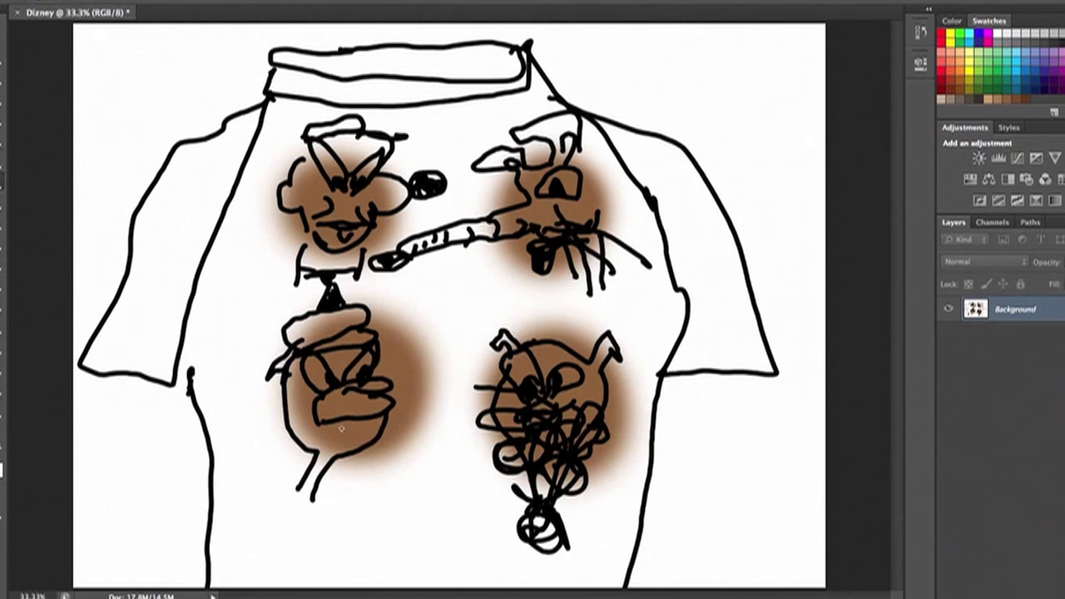
Write 'Disney' in pink under the faces, adding a flourish and a heart dotting the i.
mouse_move(333, 495)
mouse_down()
mouse_move(325, 543)
mouse_move(363, 541)
mouse_move(341, 499)
mouse_move(320, 515)
mouse_move(362, 481)
mouse_move(374, 450)
mouse_up()
mouse_move(349, 550)
mouse_down()
mouse_move(382, 531)
mouse_move(404, 542)
mouse_move(422, 523)
mouse_move(416, 533)
mouse_move(441, 521)
mouse_move(444, 532)
mouse_move(460, 531)
mouse_move(481, 514)
mouse_move(442, 558)
mouse_move(533, 510)
mouse_up()
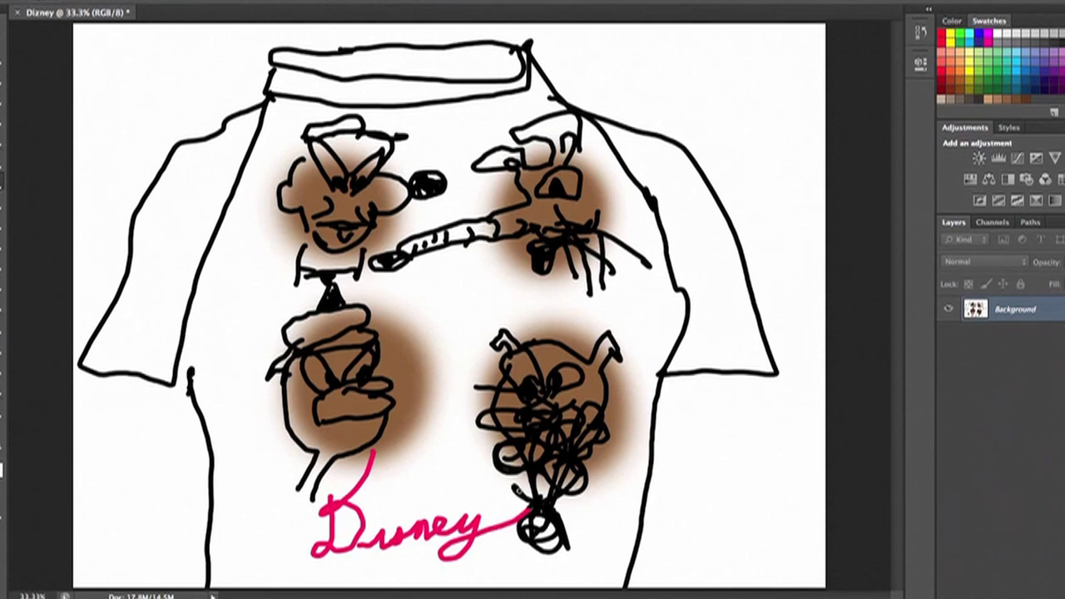
mouse_move(516, 484)
mouse_down()
mouse_move(535, 500)
mouse_move(522, 509)
mouse_move(542, 534)
mouse_move(499, 550)
mouse_up()
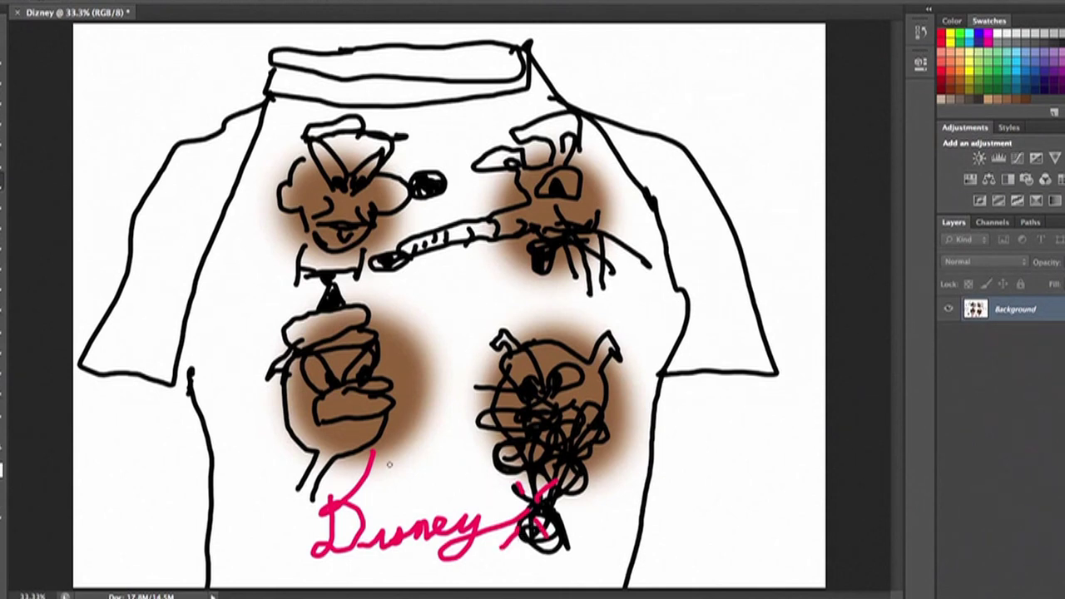
click(377, 508)
click(386, 508)
drag(378, 510, 385, 511)
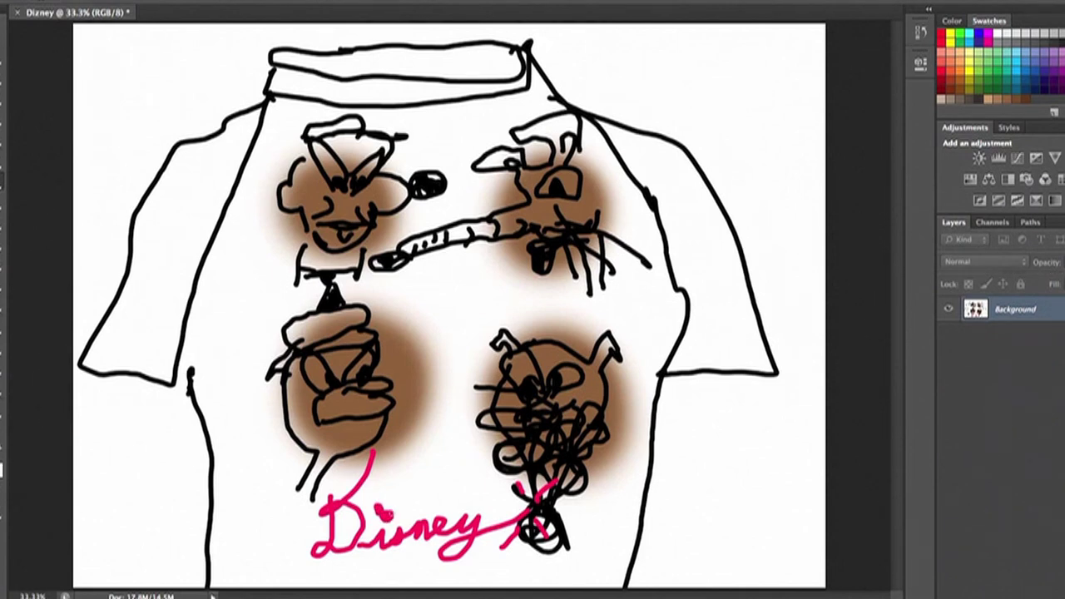